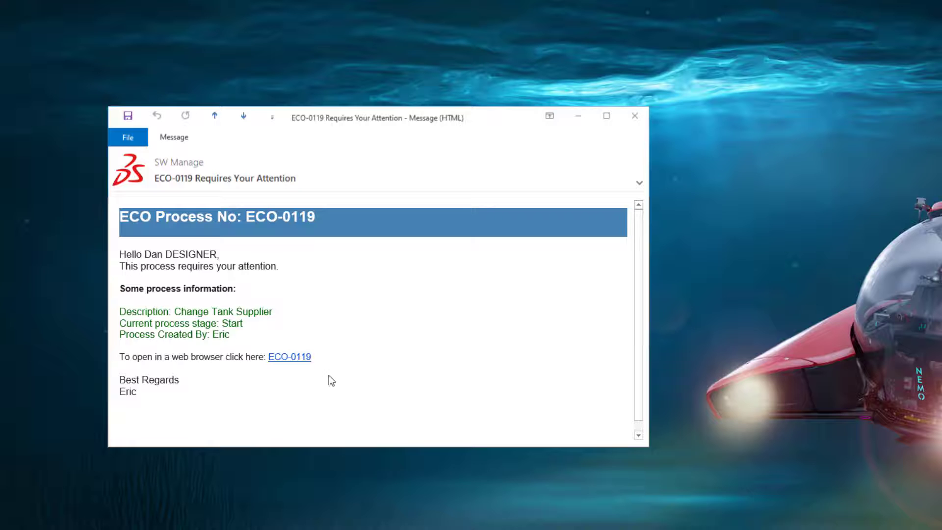
# Open change order ECO-0119 from the notification email and open the record of its affected Frame Rear assembly.
pyautogui.click(302, 362)
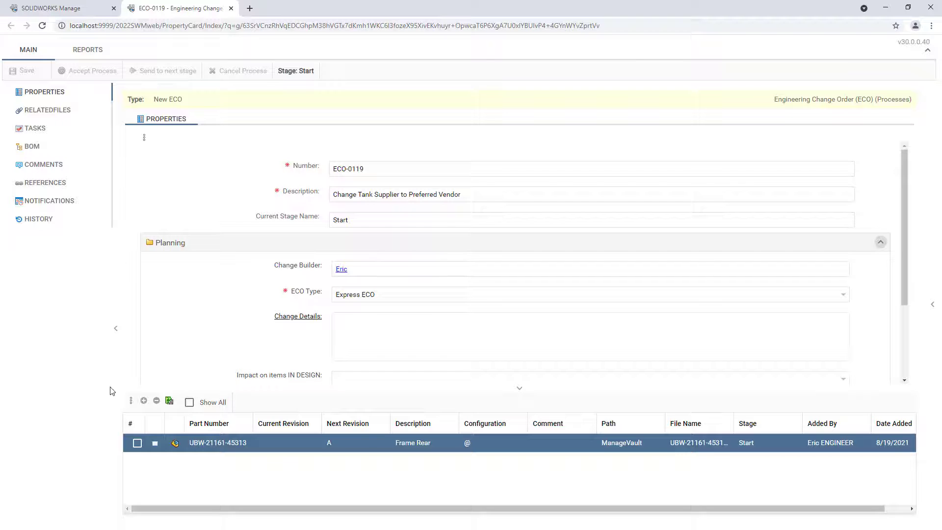
pyautogui.rightClick(126, 444)
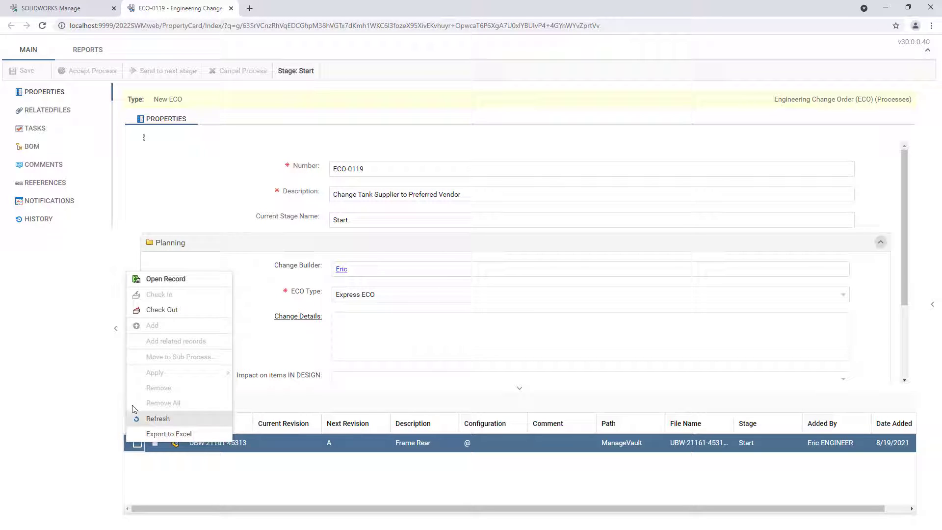
pyautogui.click(141, 286)
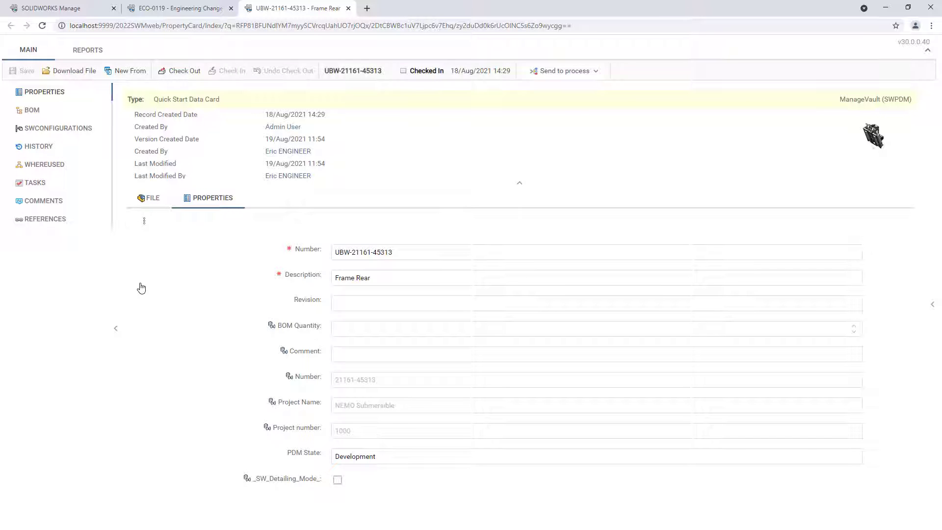
# Show the Frame Rear bill of materials and apply the saved Outsource filter to it.
pyautogui.click(25, 111)
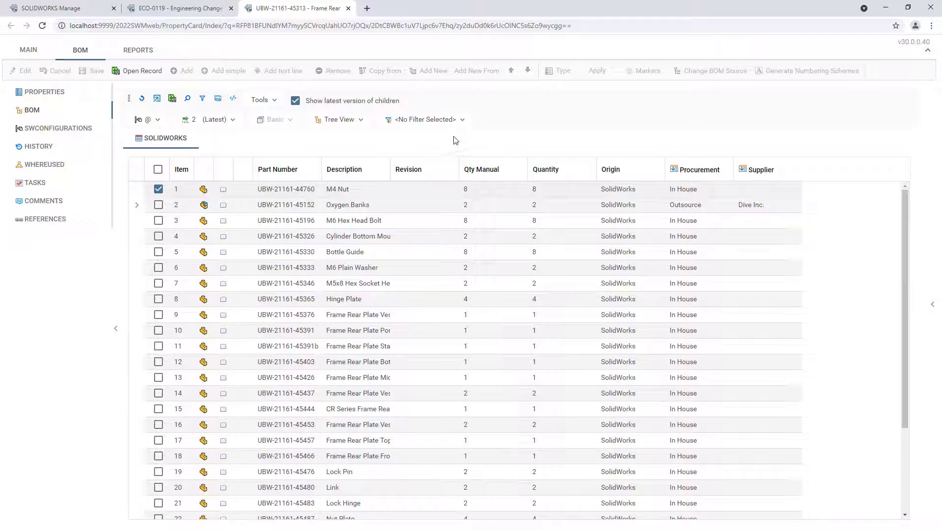
pyautogui.click(461, 119)
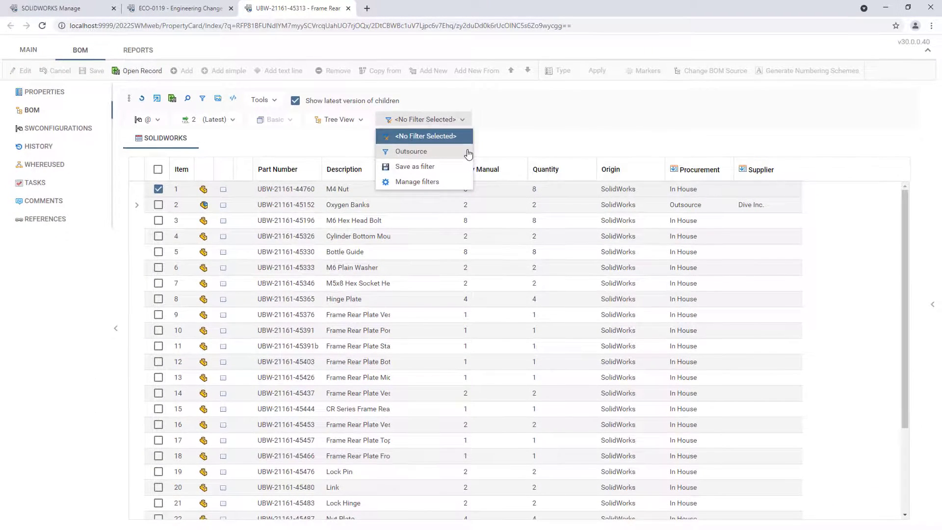
pyautogui.click(467, 192)
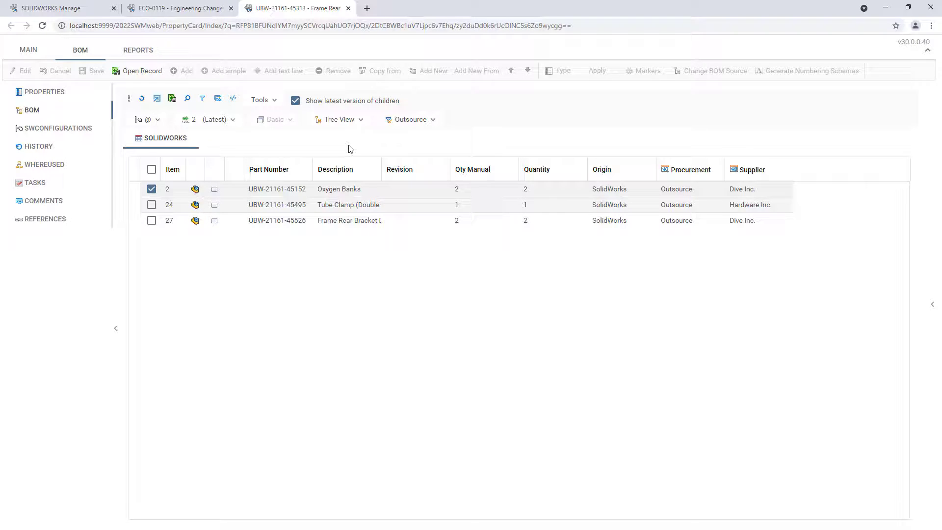
# Share the filtered BOM through a copied link, allowing external editing of only the Supplier column.
pyautogui.click(272, 102)
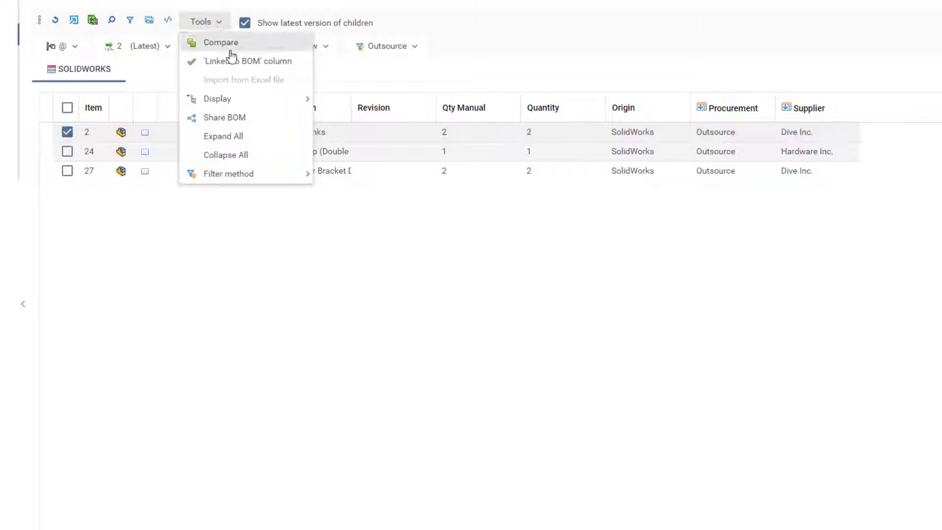
pyautogui.click(263, 119)
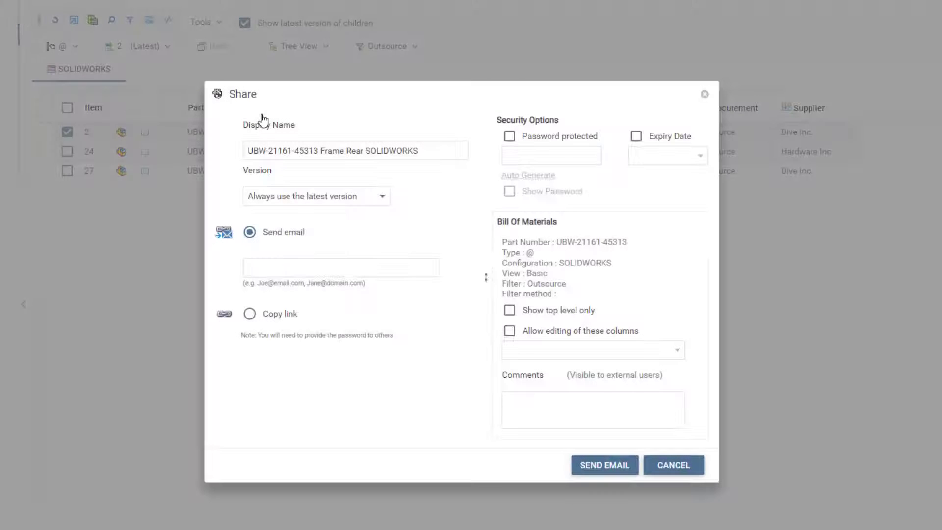
pyautogui.click(250, 314)
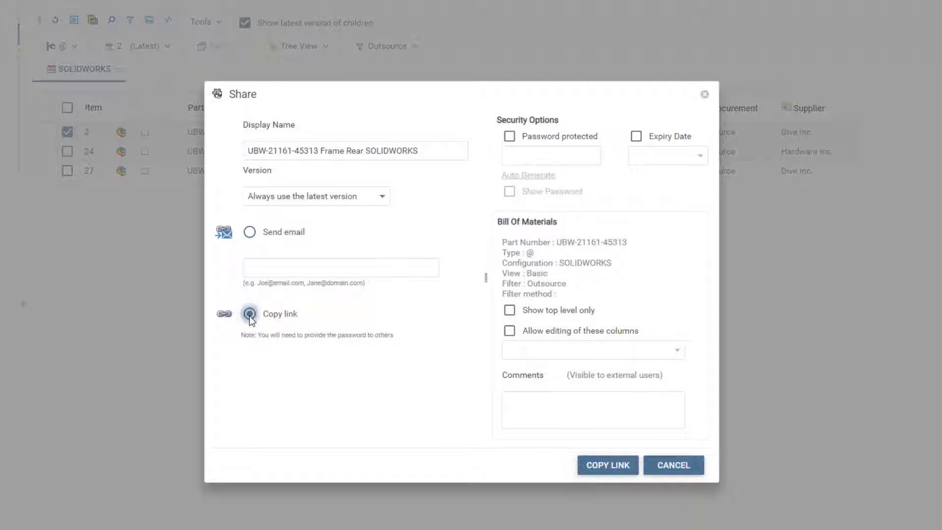
pyautogui.click(510, 331)
pyautogui.click(677, 351)
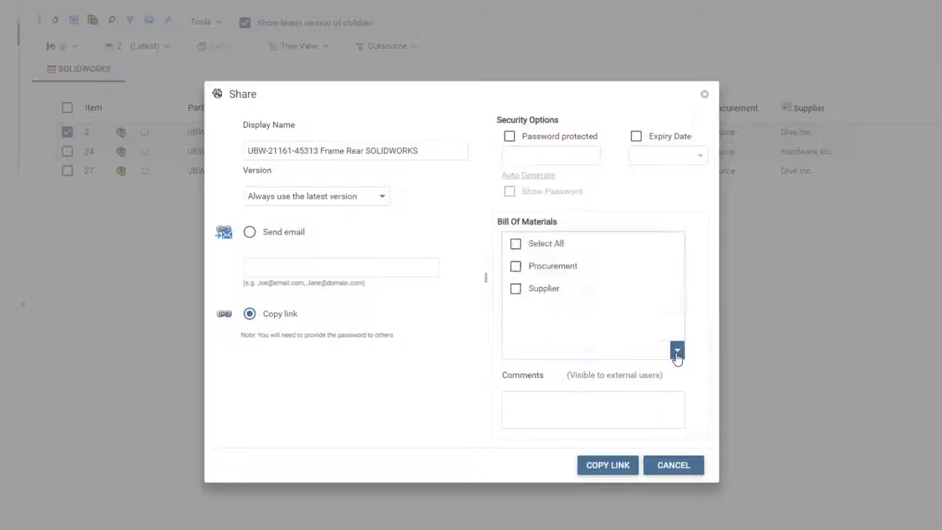
pyautogui.click(518, 159)
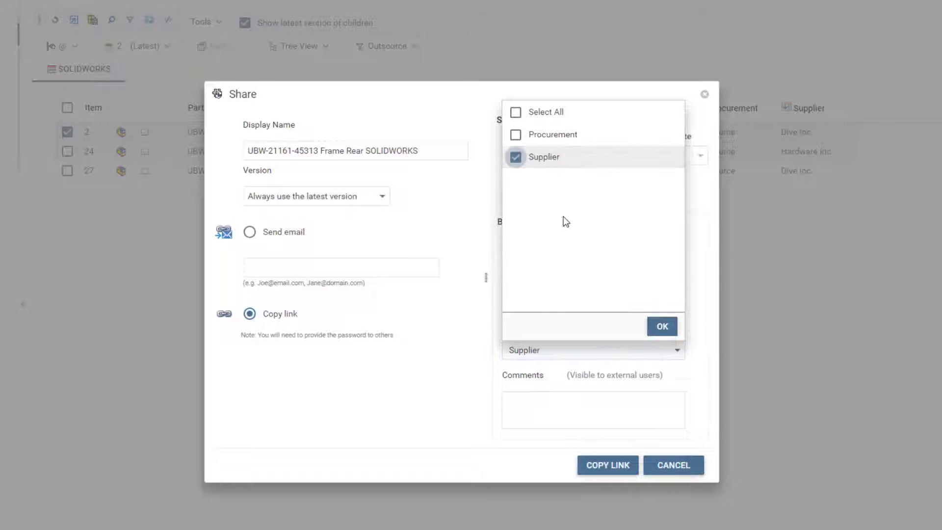
pyautogui.click(658, 327)
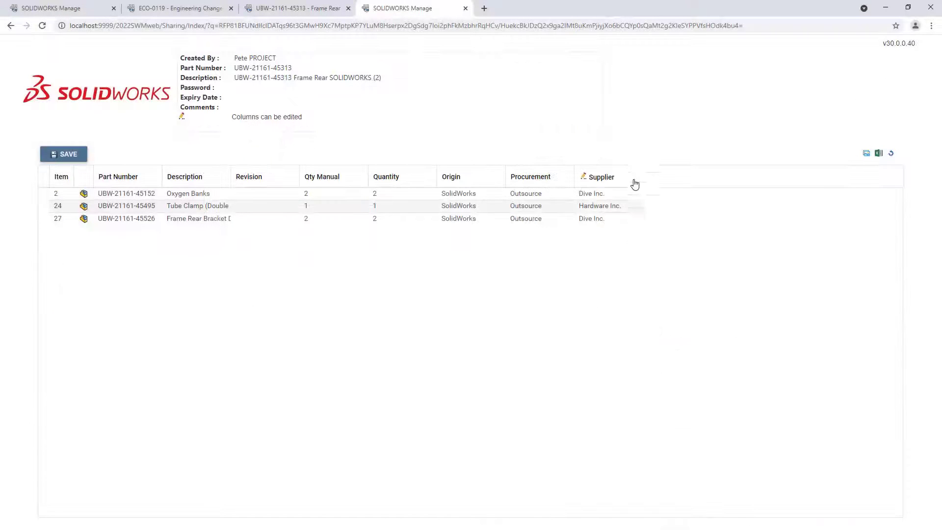
# Set the Oxygen Banks supplier to H20 Bottle Co. in the shared BOM, save it, and refresh the Frame Rear record's BOM.
pyautogui.click(635, 196)
pyautogui.click(636, 197)
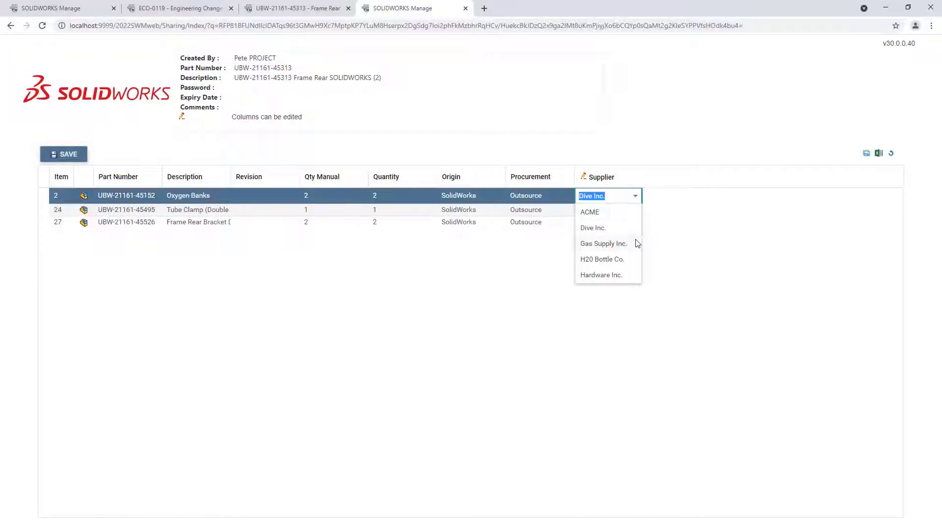
pyautogui.click(636, 261)
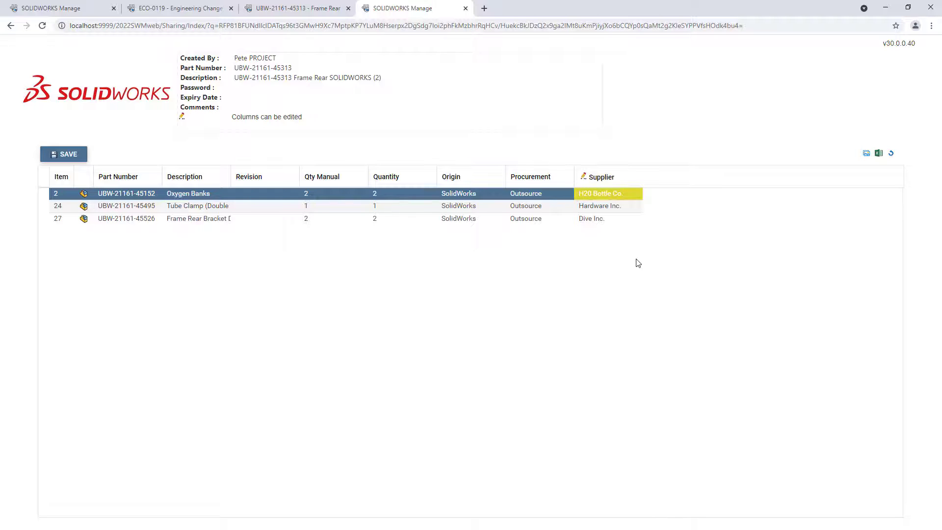
pyautogui.click(69, 155)
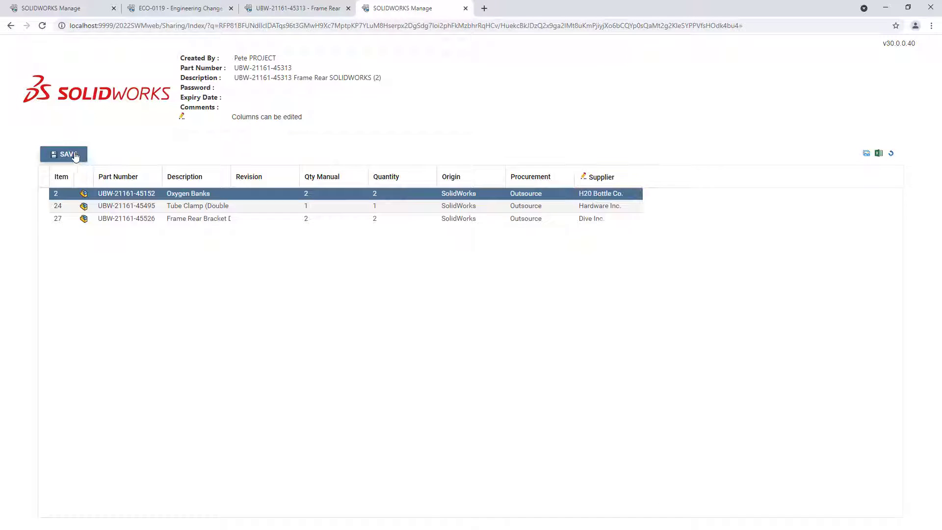
pyautogui.click(283, 10)
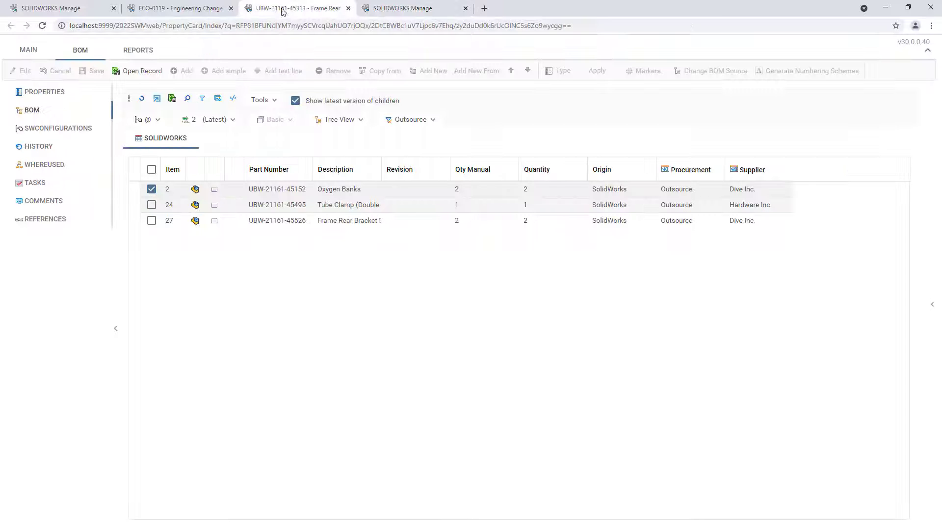
pyautogui.click(142, 99)
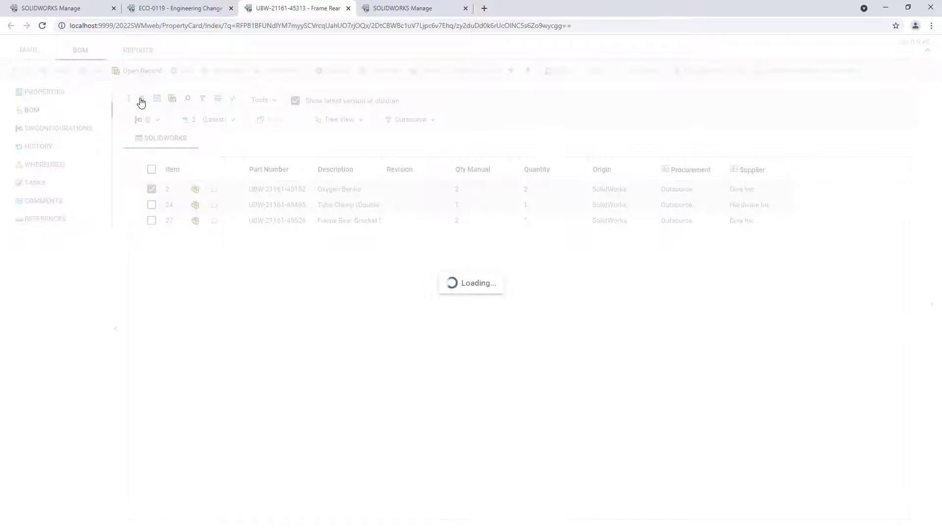
# Open the PERSONAL SUB project from the dashboard and show the tasks of its Design stage in the project planning.
pyautogui.click(89, 9)
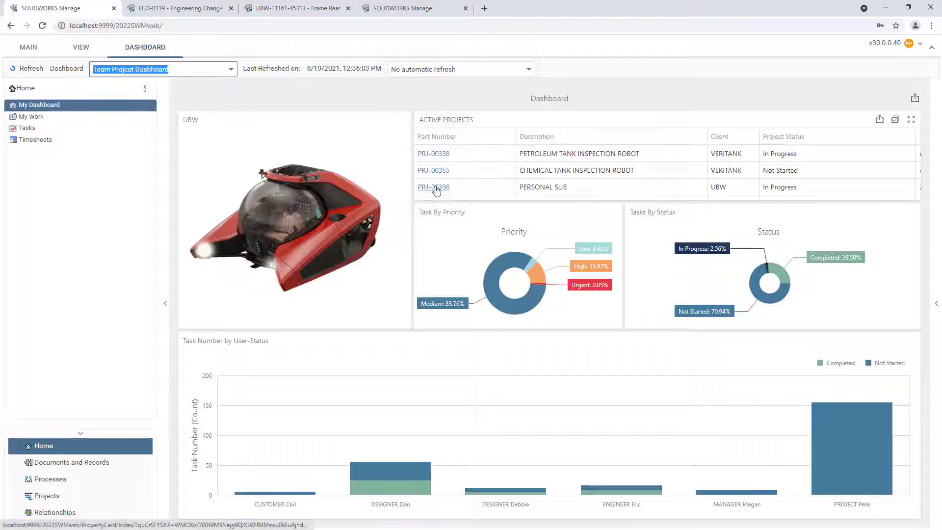
pyautogui.click(433, 187)
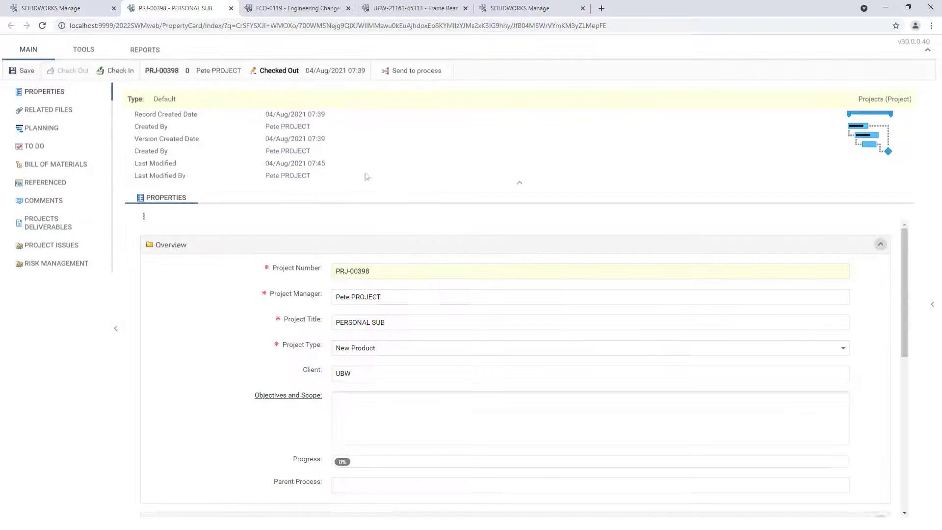
pyautogui.click(43, 127)
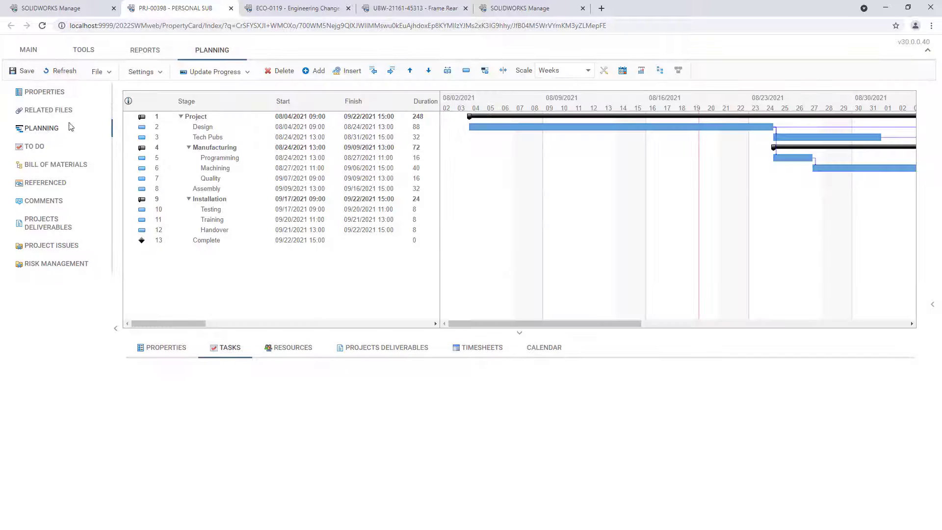
pyautogui.click(147, 128)
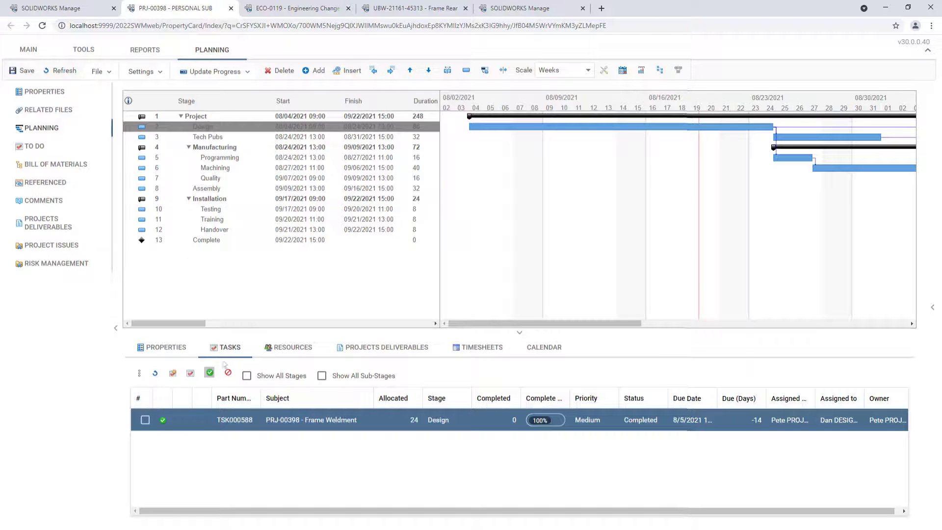
# Mark the Frame Weldment task of the Design stage as uncompleted and confirm the change.
pyautogui.click(243, 420)
pyautogui.rightClick(242, 419)
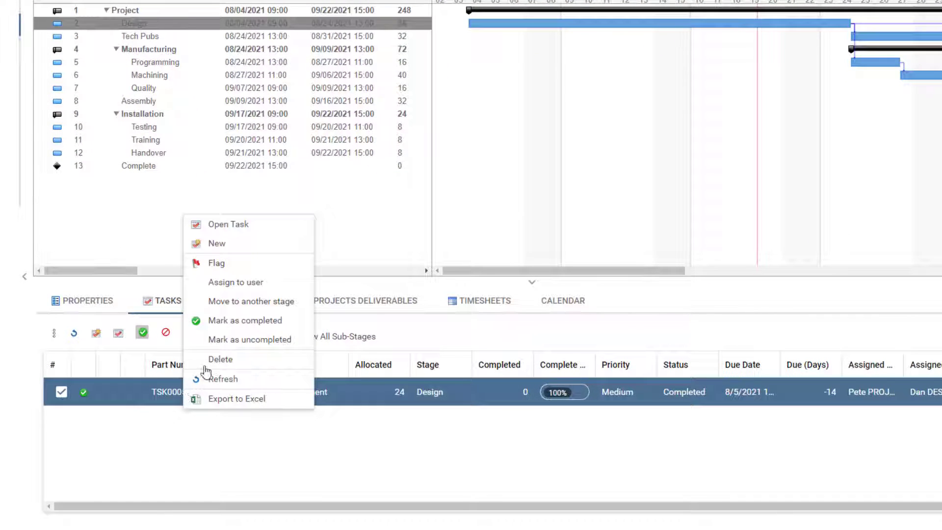
pyautogui.click(206, 342)
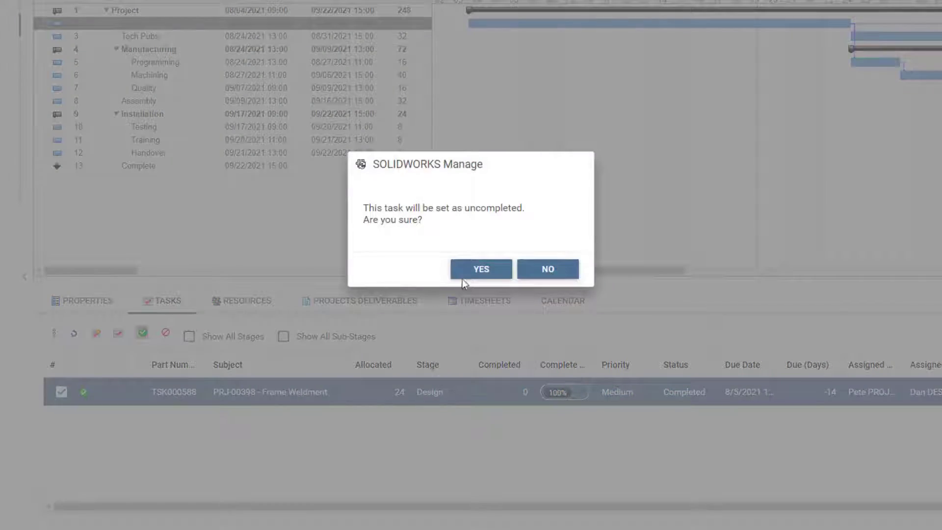
pyautogui.click(475, 269)
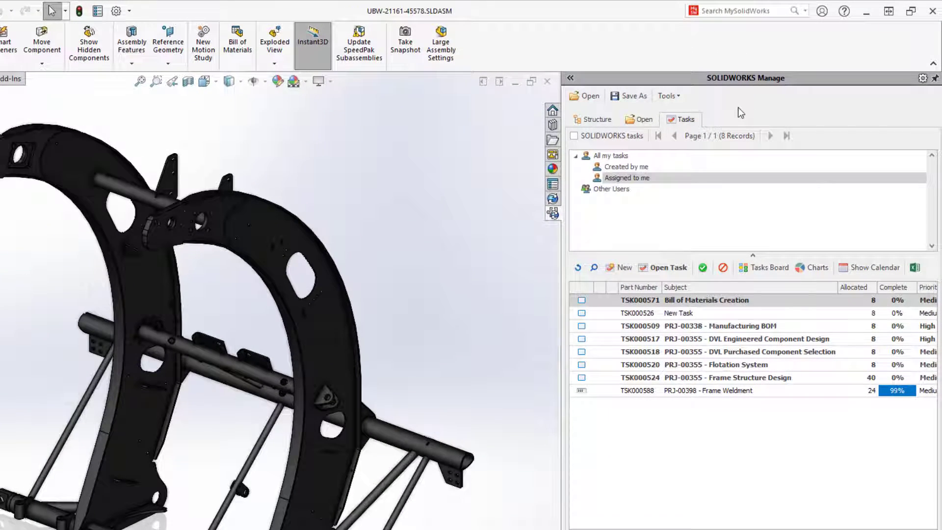
# In SOLIDWORKS, limit the assigned task list to SOLIDWORKS tasks, and restore the full list.
pyautogui.click(575, 138)
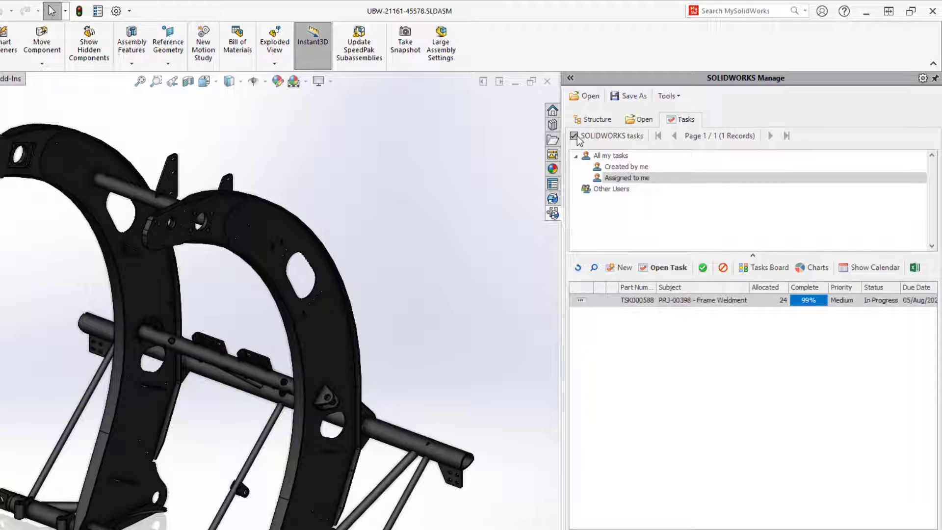
pyautogui.click(575, 137)
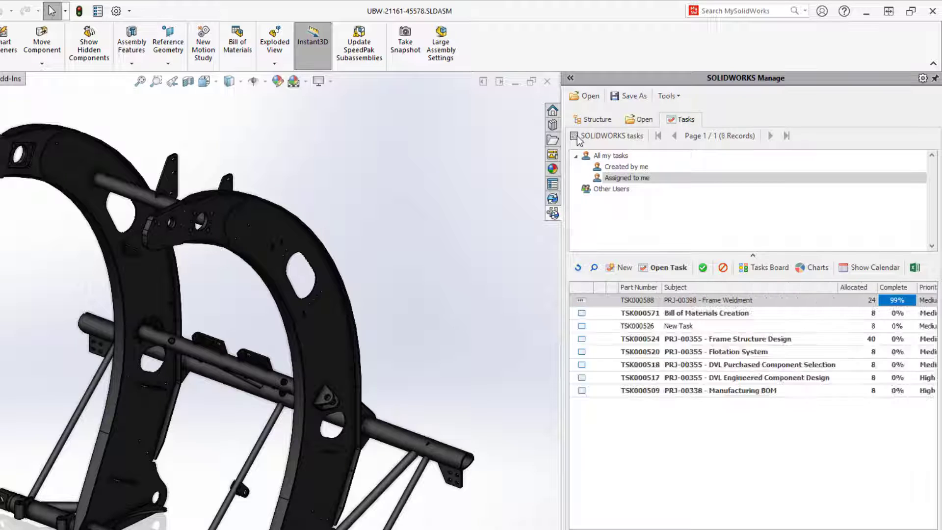
# Create an In Progress task titled "Follow up with lead welder on changes" on the Tasks Board, save it and close the board.
pyautogui.click(746, 268)
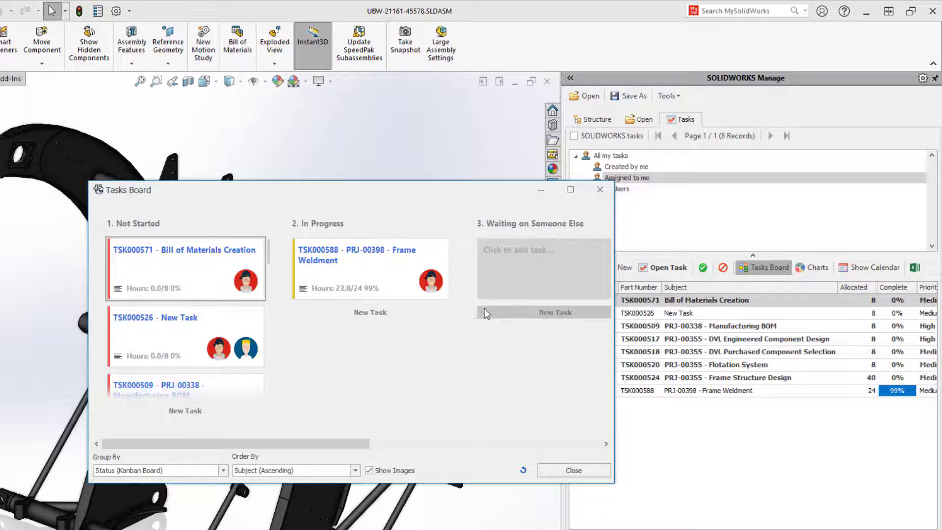
pyautogui.click(443, 312)
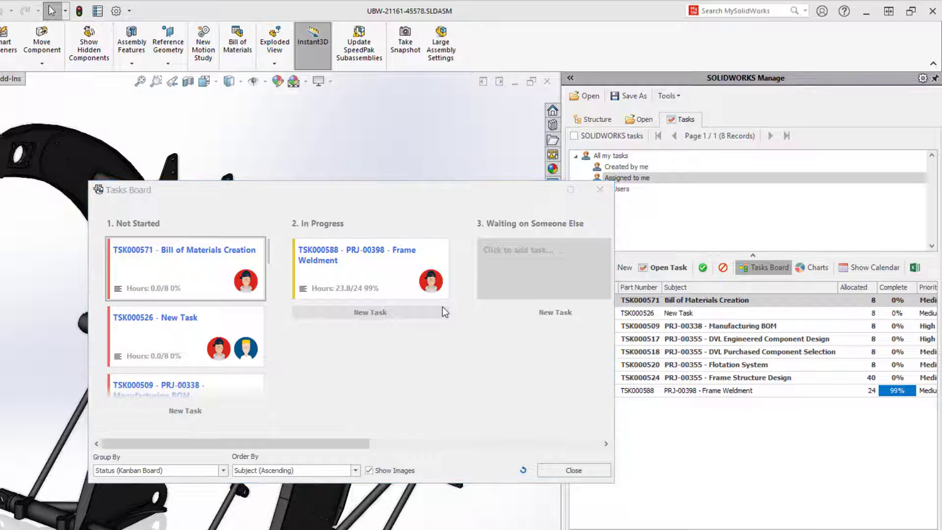
pyautogui.write('Follow up with lead welder on changes')
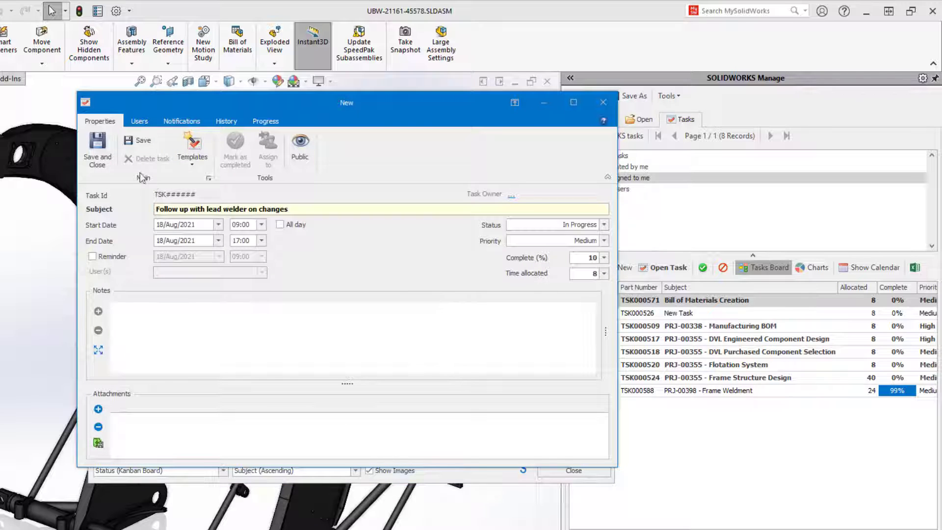
pyautogui.click(98, 148)
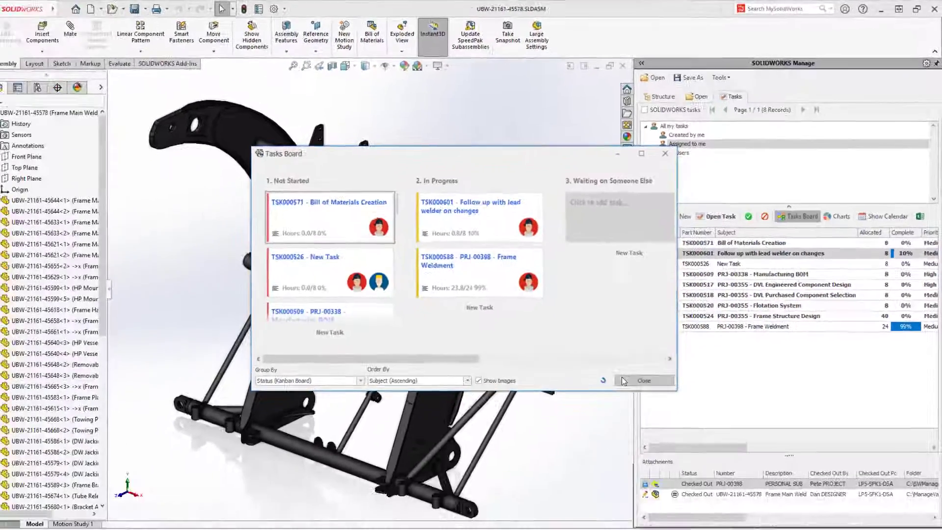
pyautogui.click(542, 471)
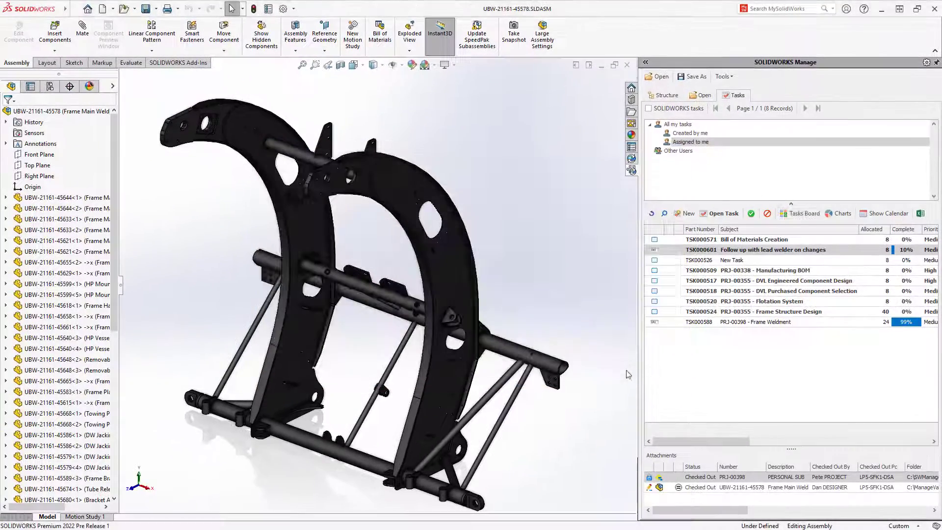
# Examine the Frame Main Weld bill of materials for manually added parts from the assembly structure, and close it.
pyautogui.click(673, 95)
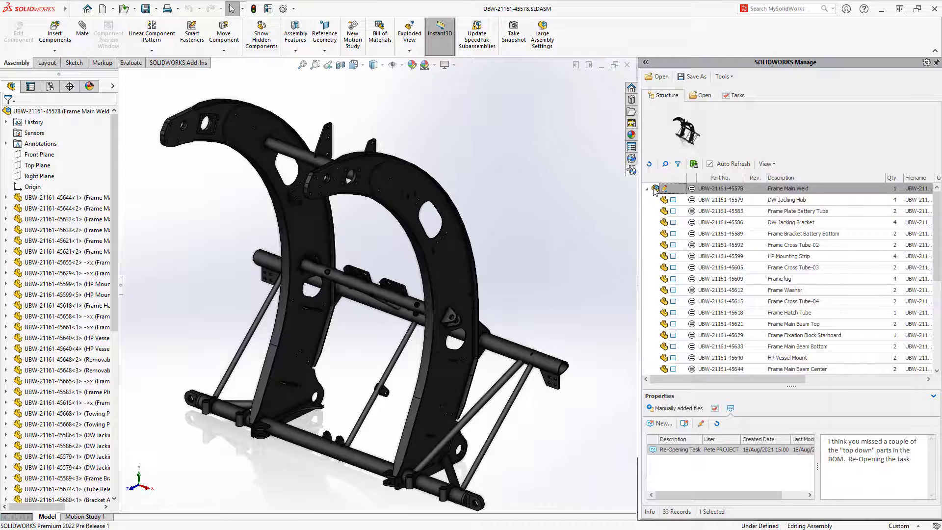
pyautogui.rightClick(654, 191)
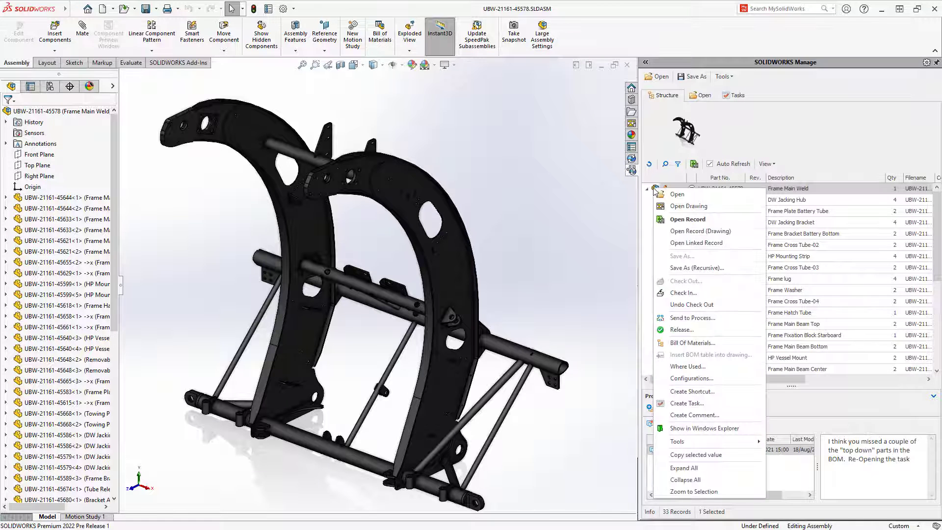
pyautogui.click(661, 343)
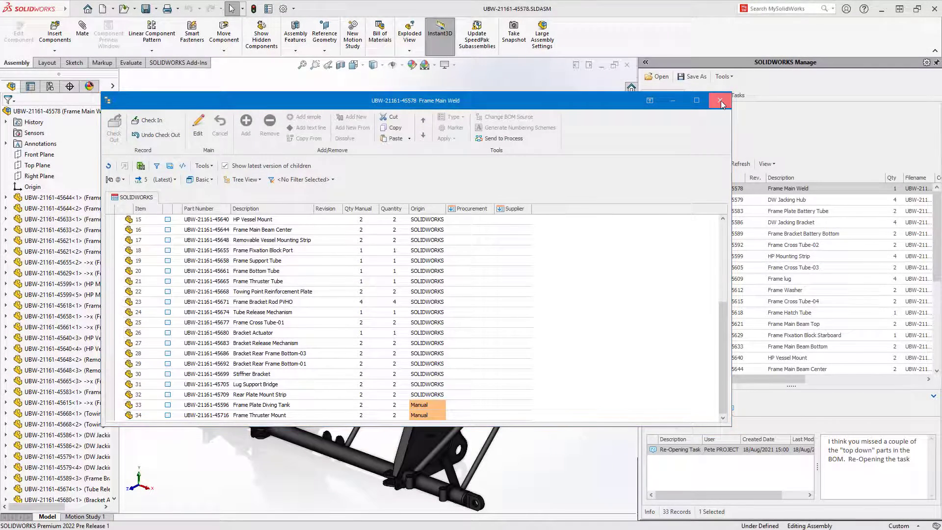
pyautogui.click(720, 102)
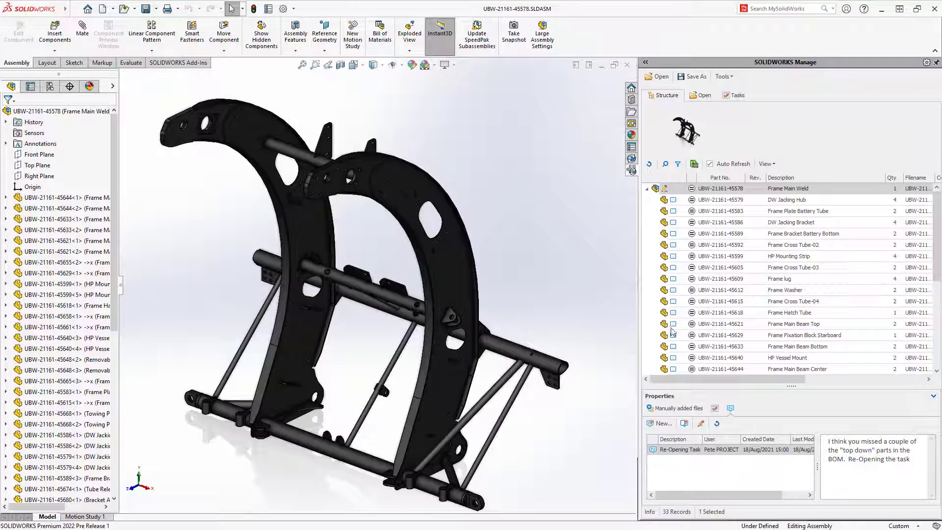
# Insert the manually added Frame Thruster Mount and Frame Plate Diving Tank parts into the assembly, and remove both manual entries from the BOM.
pyautogui.click(650, 408)
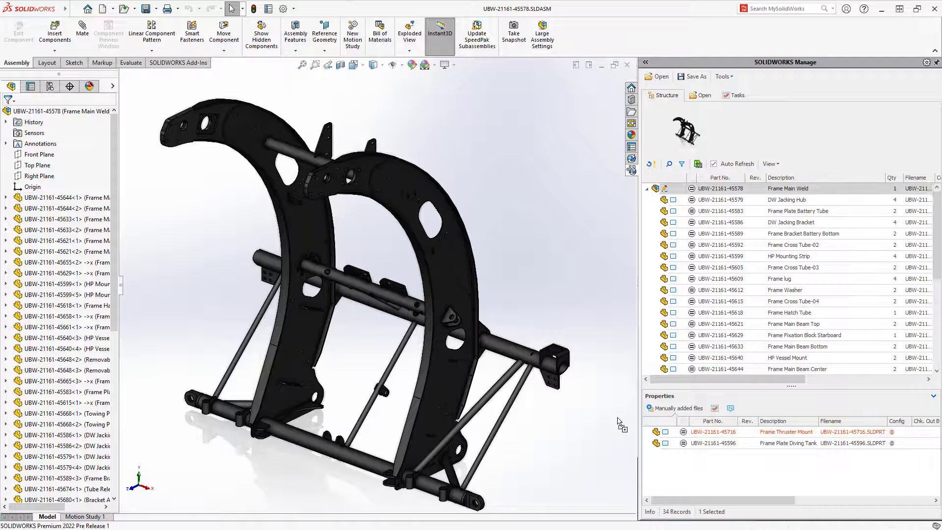
pyautogui.rightClick(656, 433)
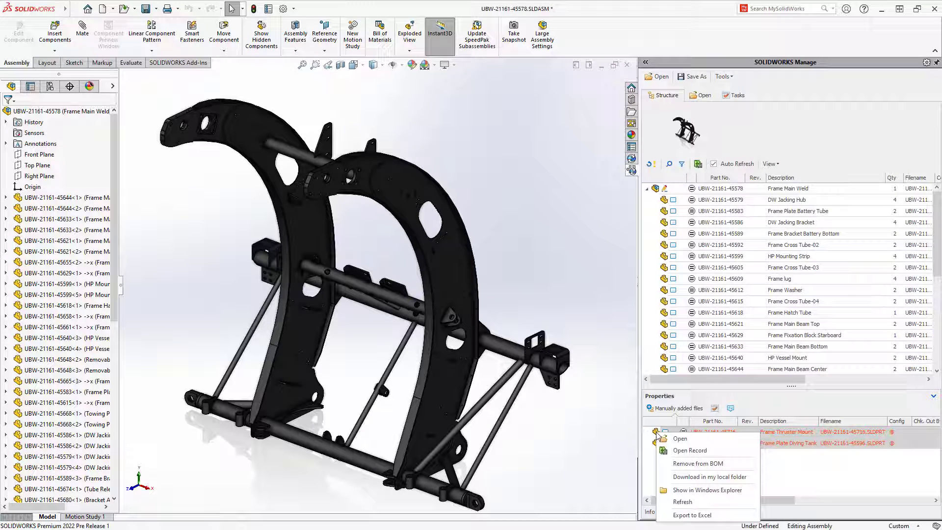
pyautogui.click(663, 464)
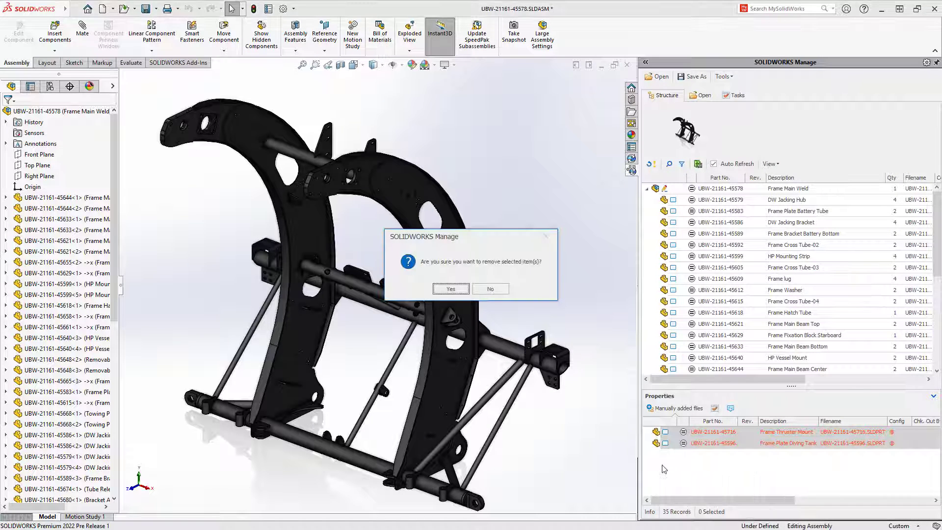
pyautogui.press('Return')
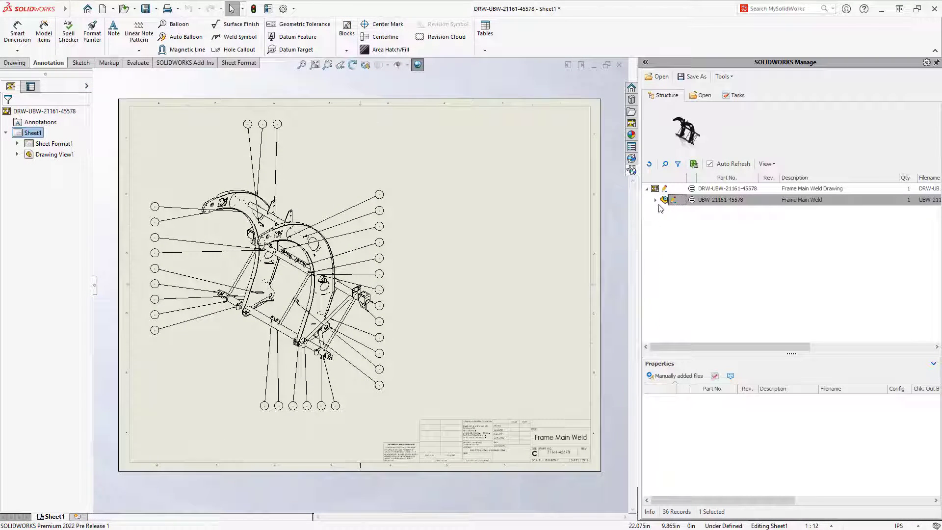
# Insert the Frame Main Weld BOM table into the drawing from linked record MFG-00161, using the US BOM, Linked Record Template and synced balloons.
pyautogui.rightClick(663, 201)
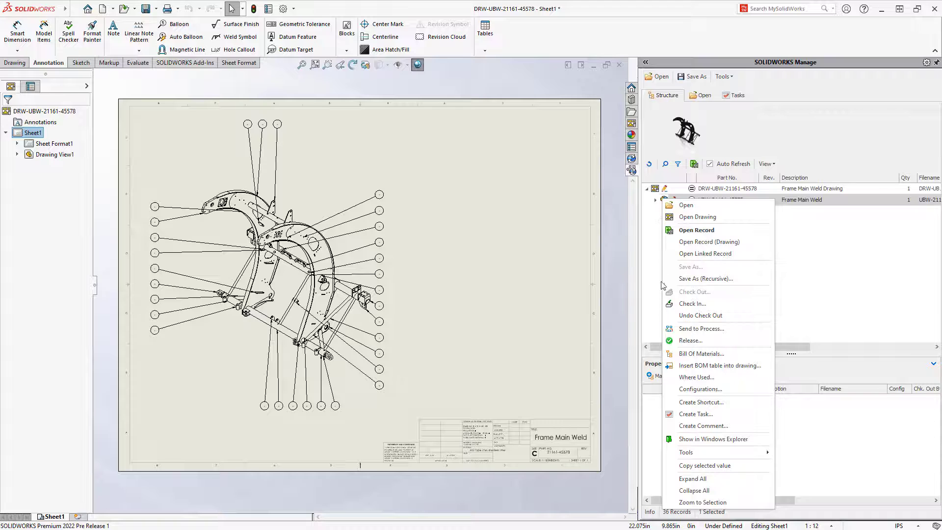
pyautogui.click(672, 368)
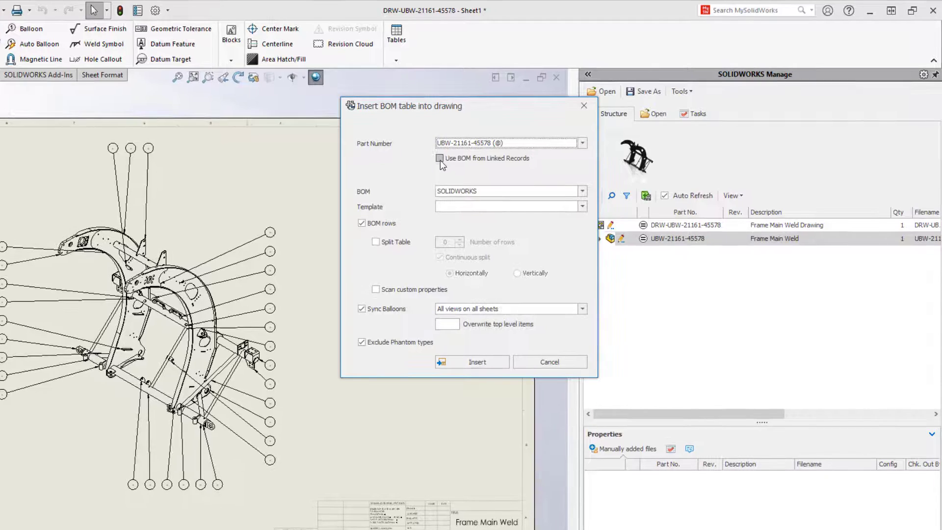
pyautogui.click(439, 158)
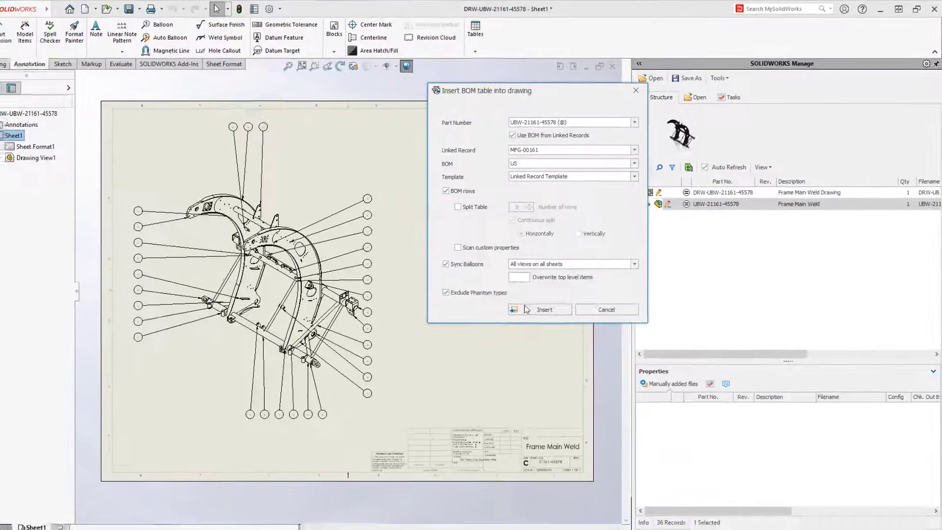
pyautogui.click(525, 309)
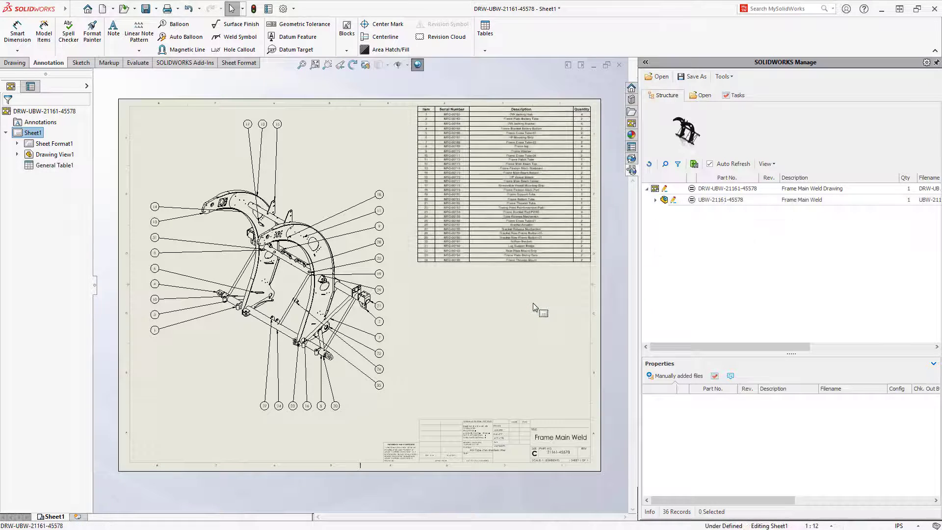
# Open the linked record of Frame Main Weld and open its referenced Certification of Conformance file D00009.docx in Word.
pyautogui.rightClick(663, 201)
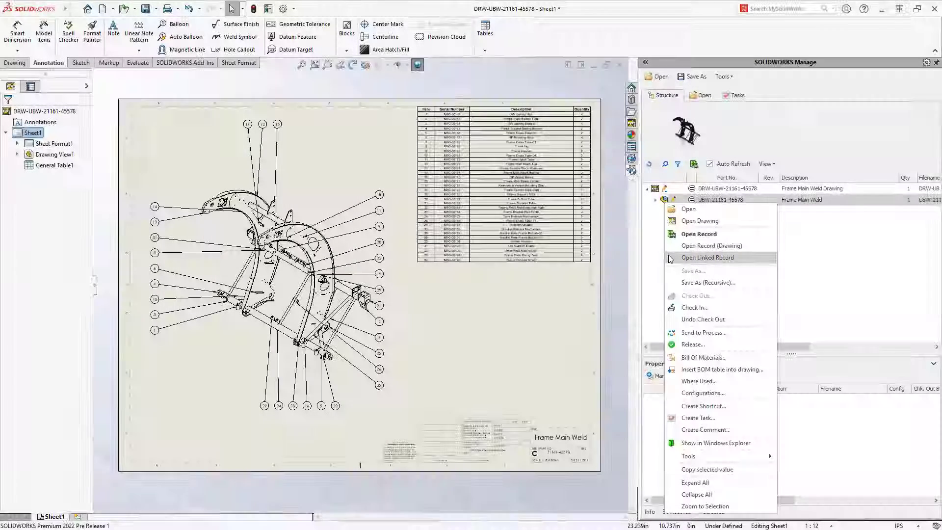
pyautogui.click(669, 258)
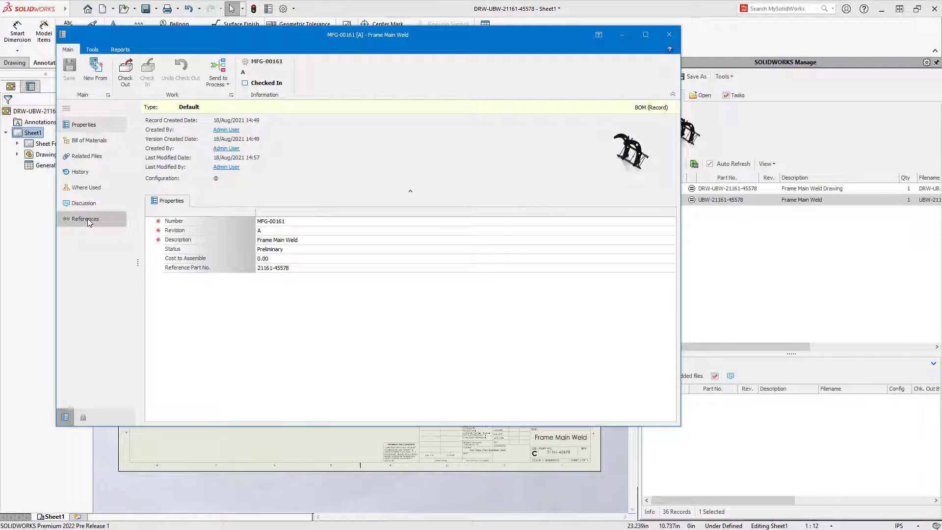
pyautogui.click(87, 219)
pyautogui.click(222, 129)
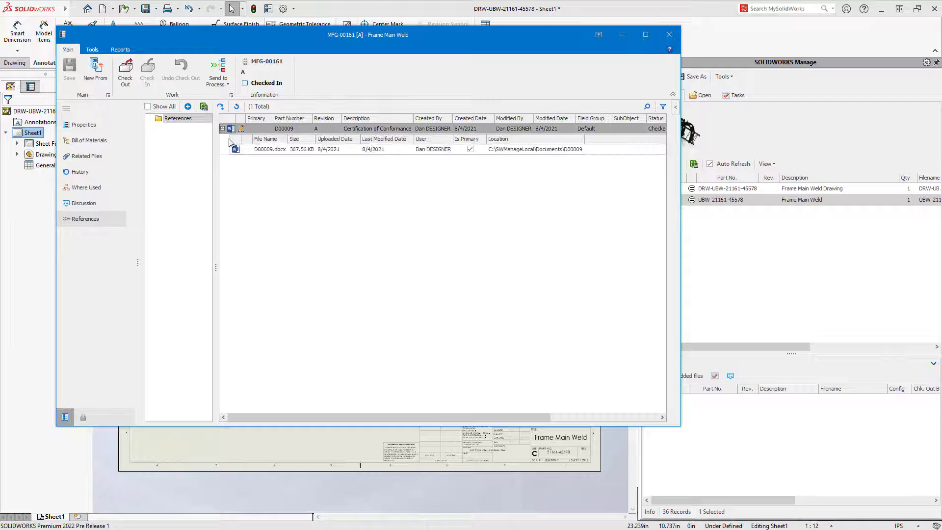
pyautogui.rightClick(235, 149)
pyautogui.click(235, 158)
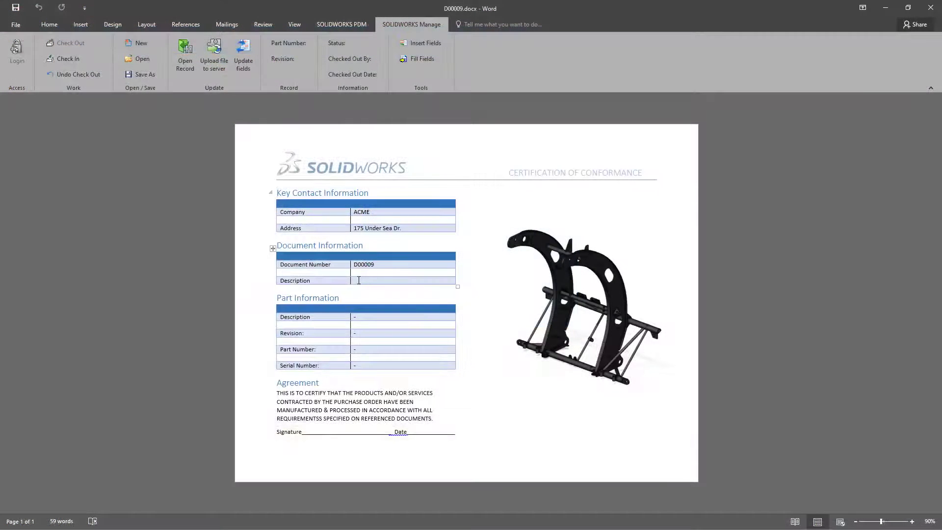
# Insert the Description field of the Documents object into the empty Description cell under Document Information.
pyautogui.click(358, 280)
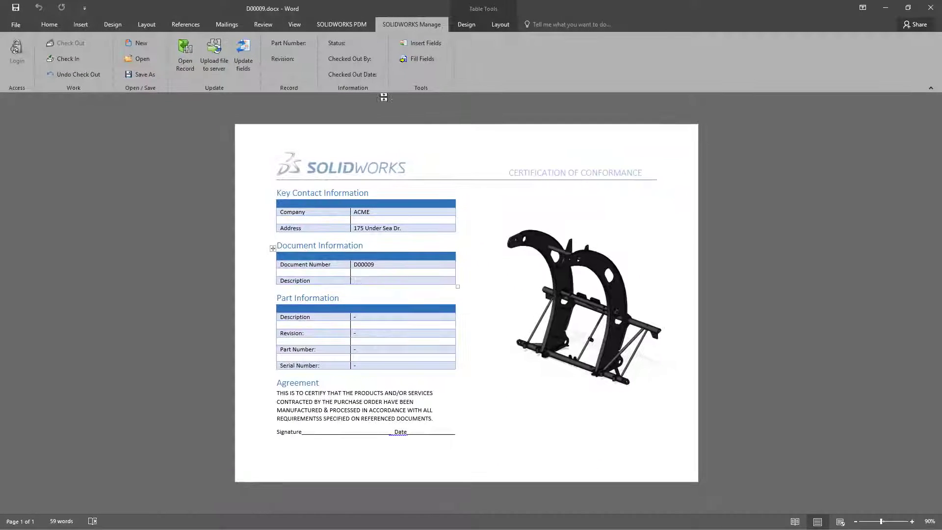
pyautogui.click(422, 43)
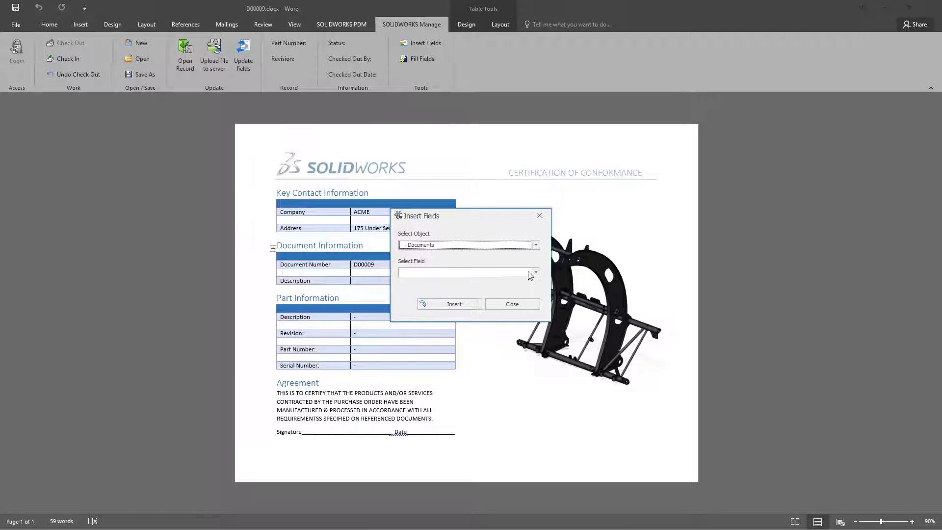
pyautogui.click(532, 274)
pyautogui.click(524, 302)
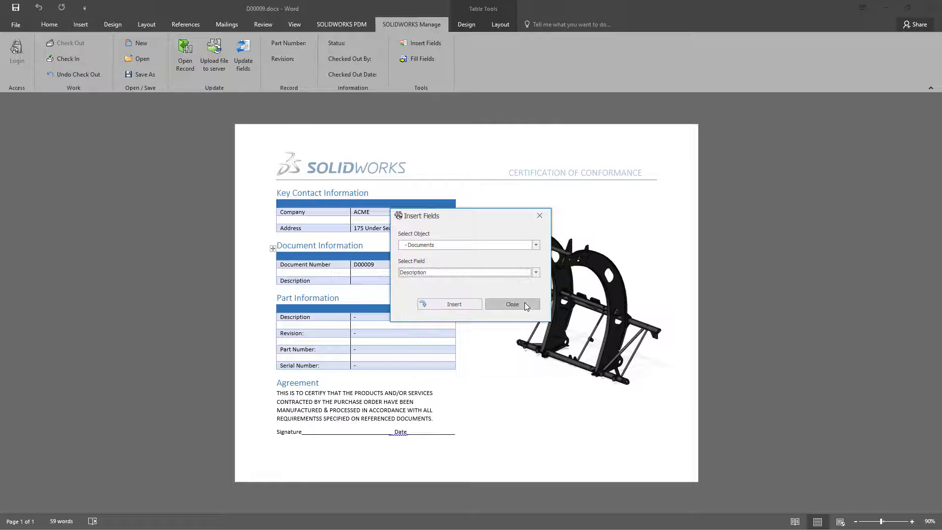
pyautogui.click(469, 303)
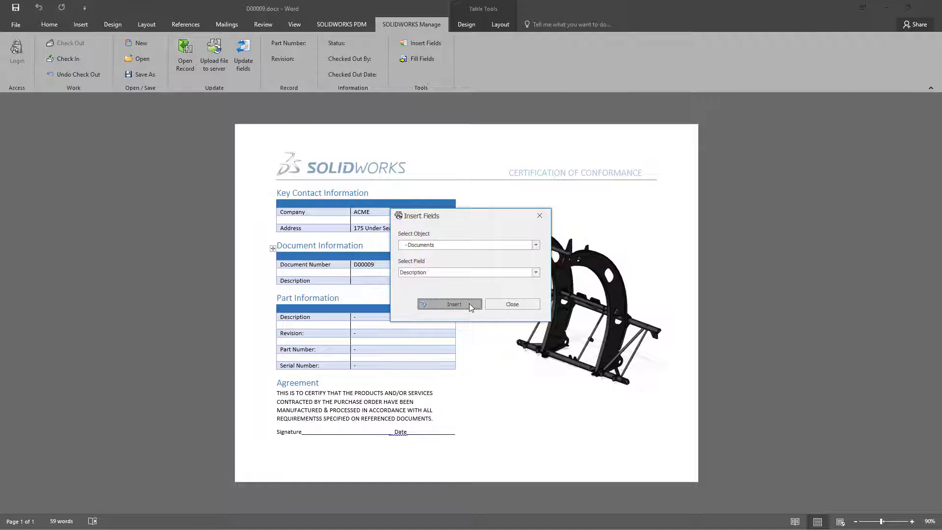
pyautogui.click(469, 303)
pyautogui.click(488, 305)
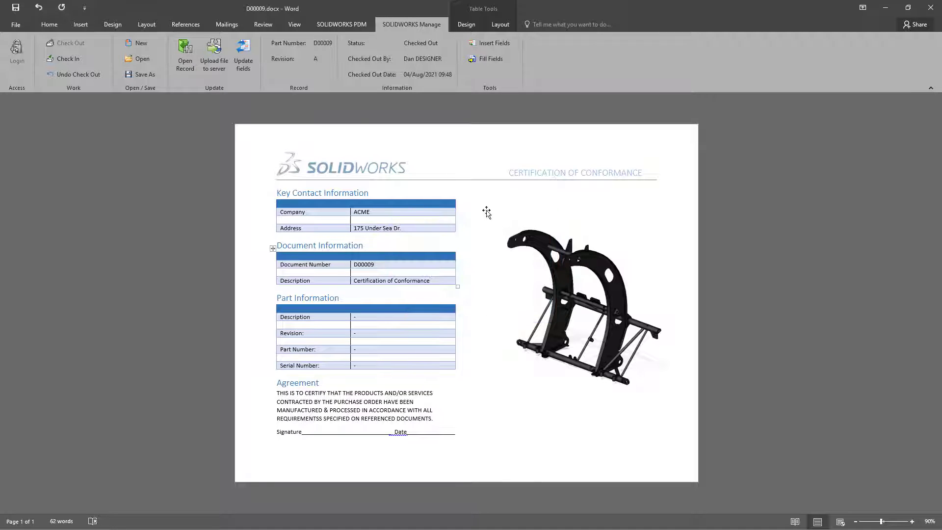
# Fill the certificate's Part Information fields from the Frame Main Weld BOM record MFG-00161.
pyautogui.click(478, 59)
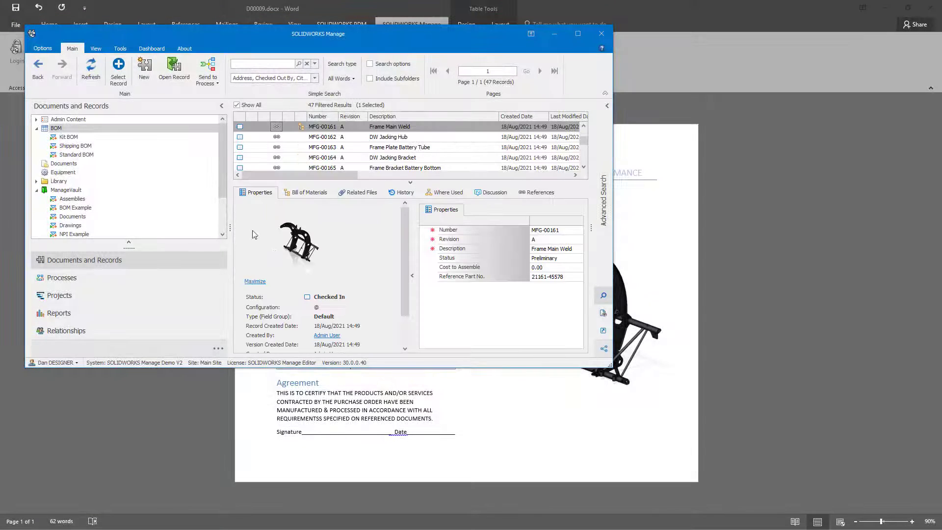
pyautogui.click(118, 68)
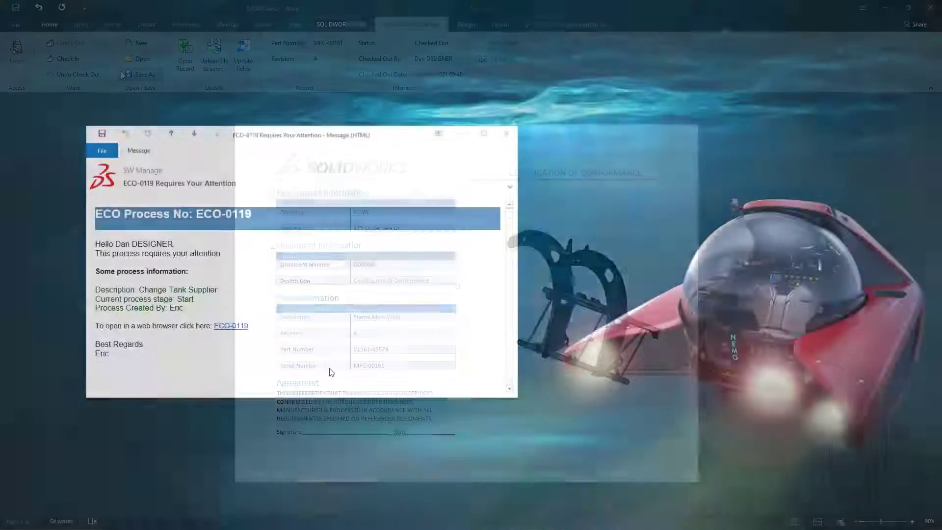